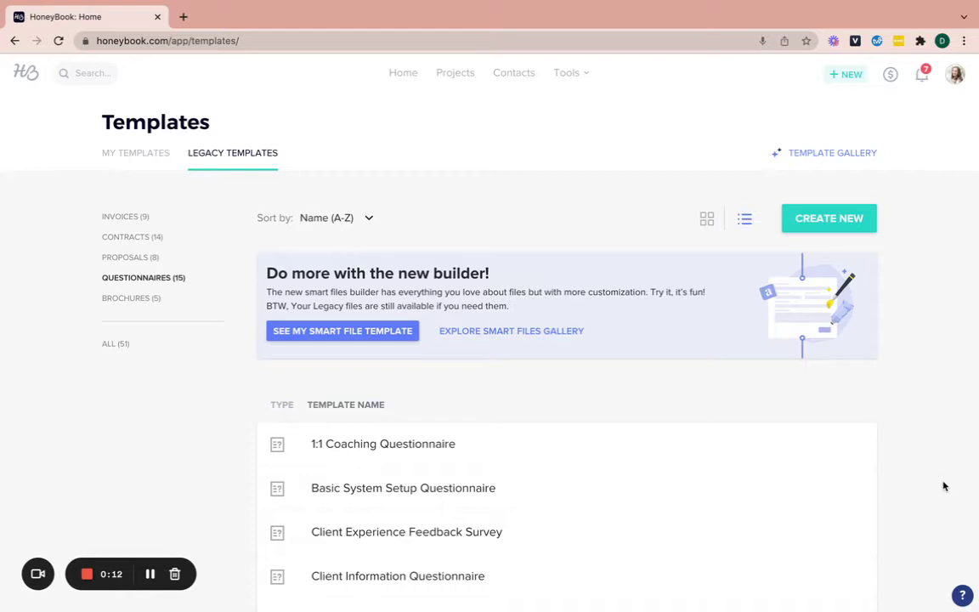
- Open the 1:1 Coaching Questionnaire, browse its question types, and show the templates list again
click(371, 443)
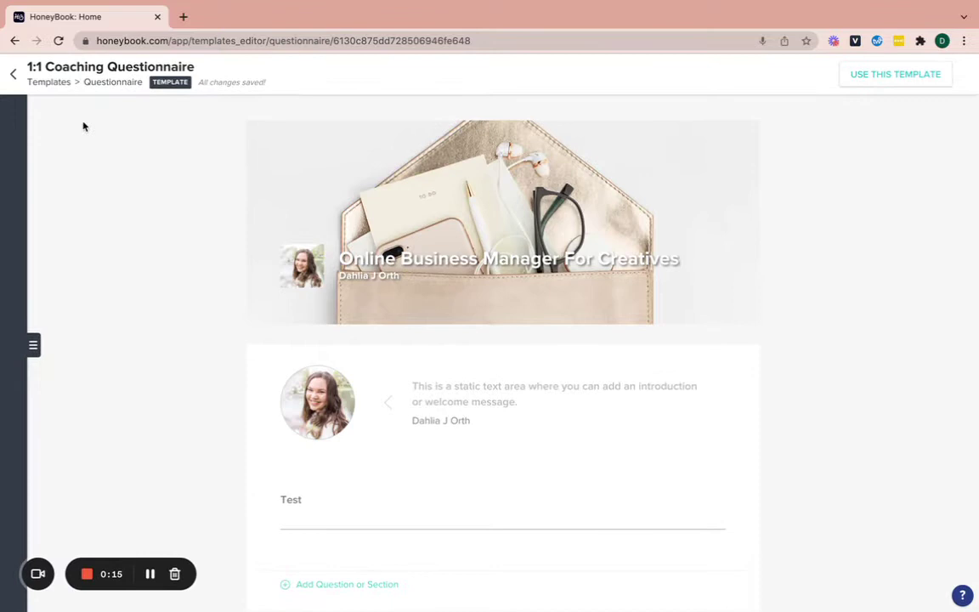
click(33, 344)
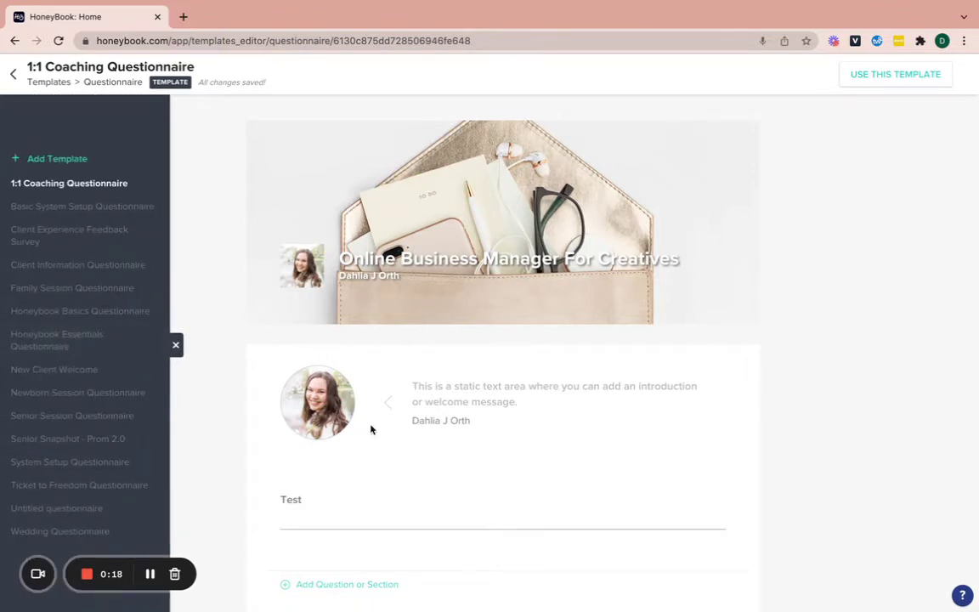
click(340, 583)
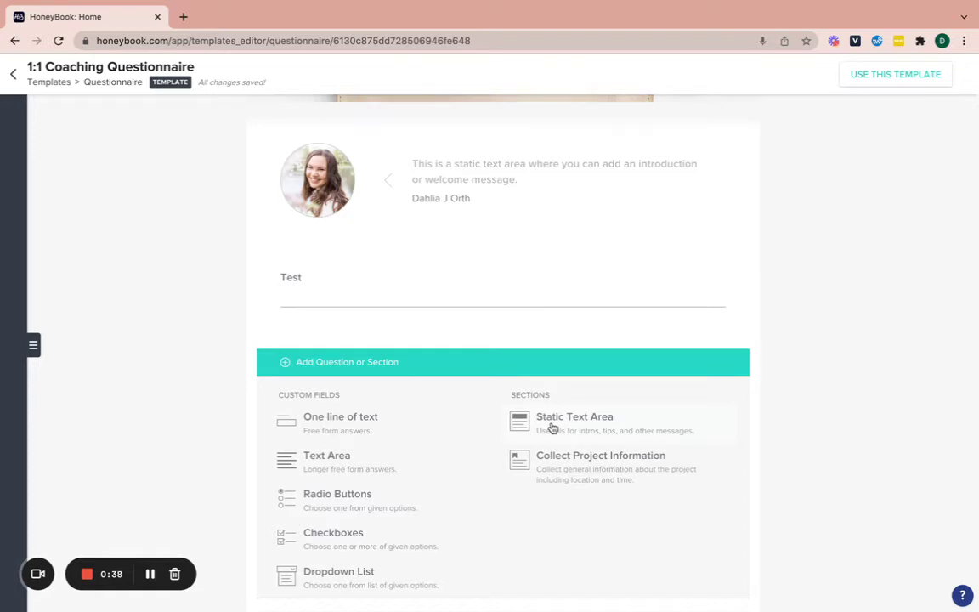
click(34, 347)
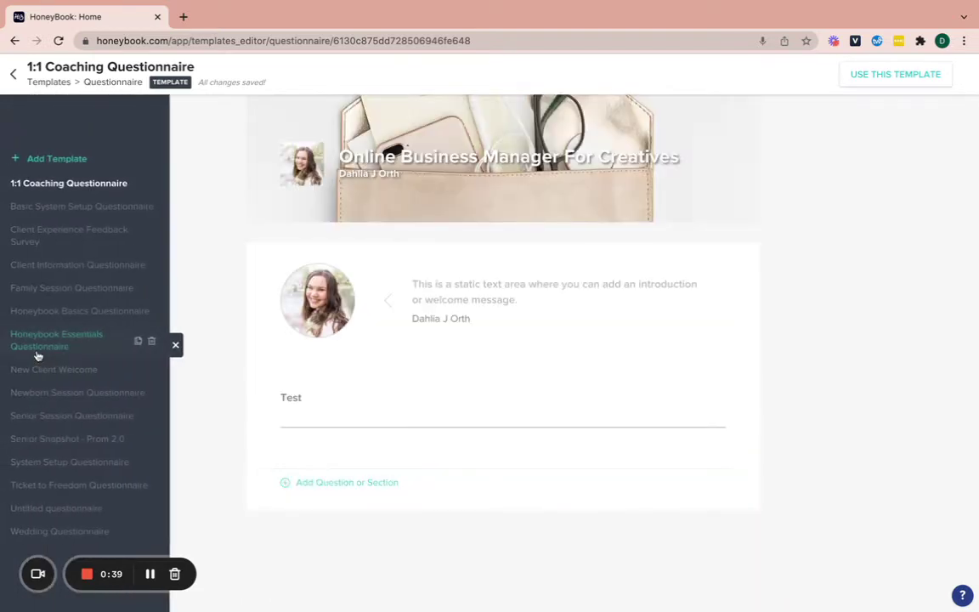
- Review the Client Information Questionnaire down to its final scheduling question, then back to the top
click(57, 266)
scroll(465, 365, down, 3)
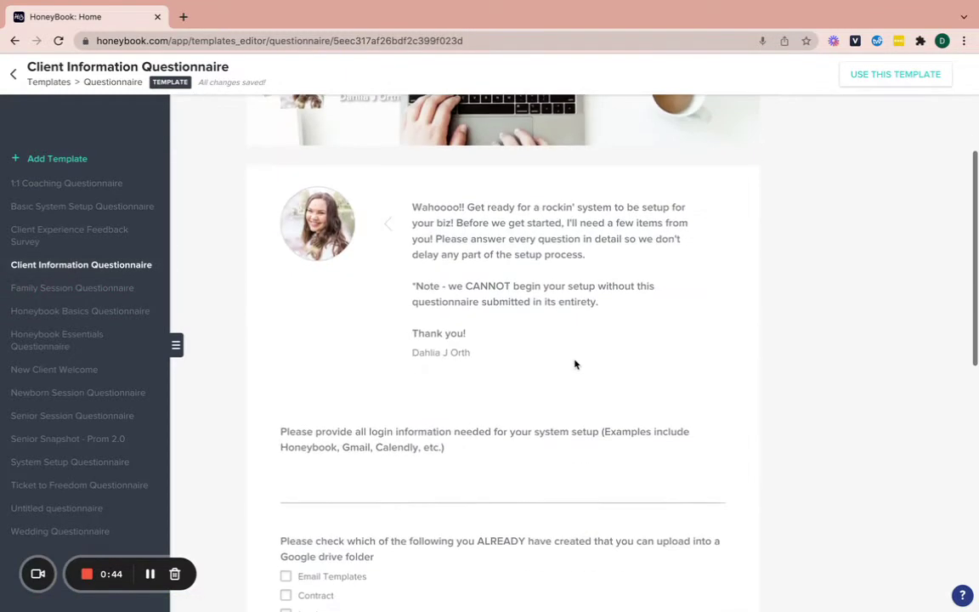
scroll(472, 360, down, 1)
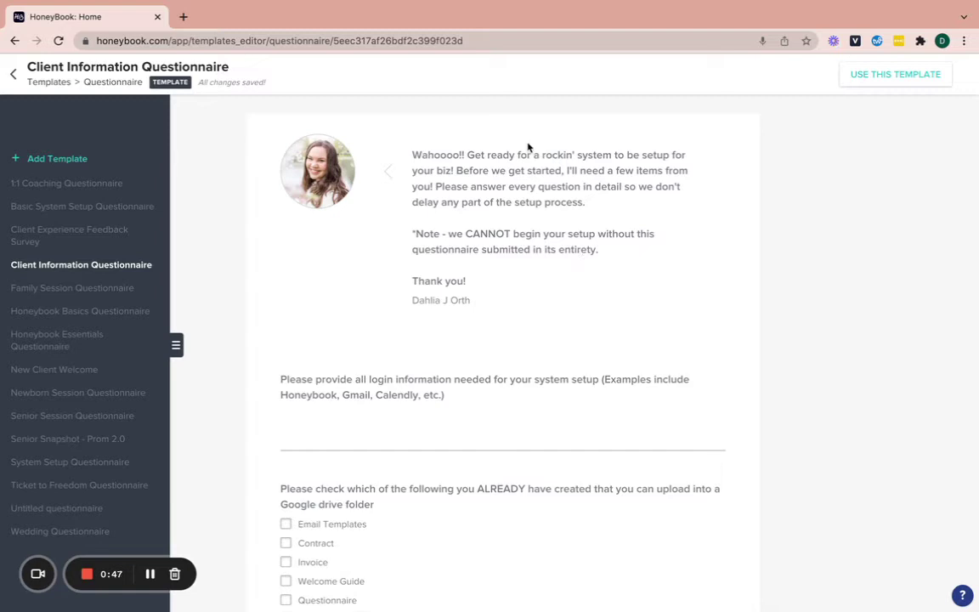
scroll(533, 249, down, 3)
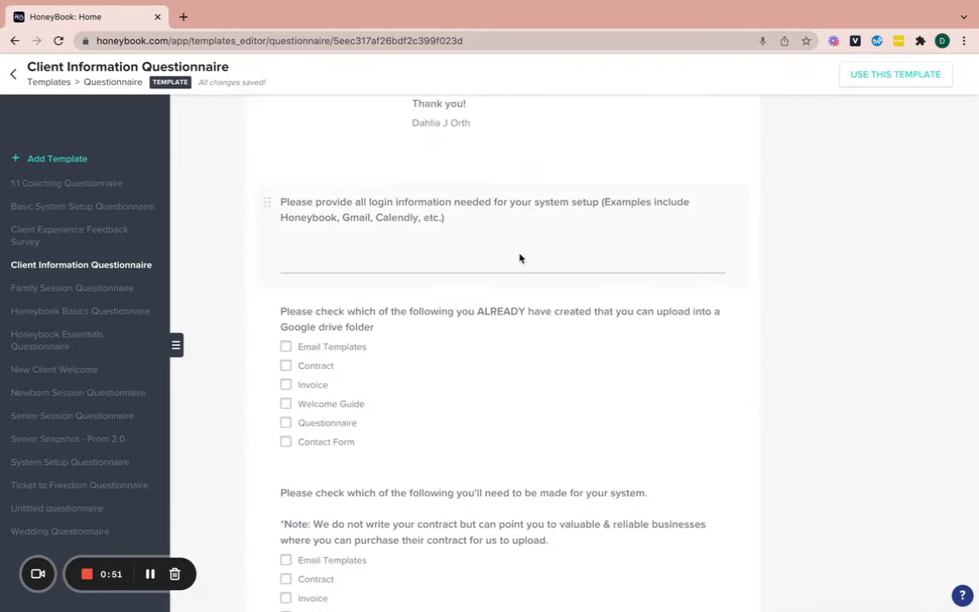
scroll(485, 247, down, 2)
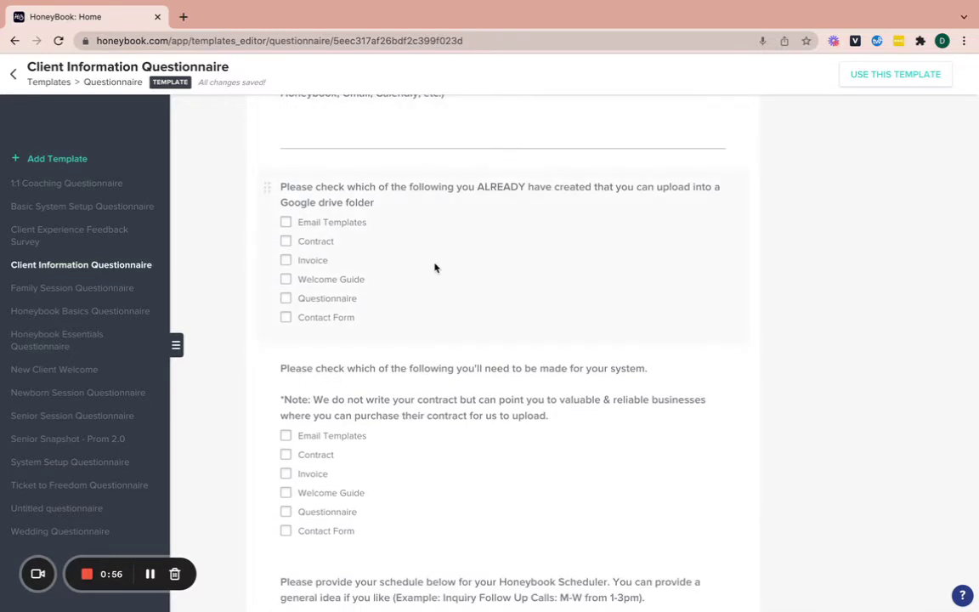
scroll(434, 267, down, 3)
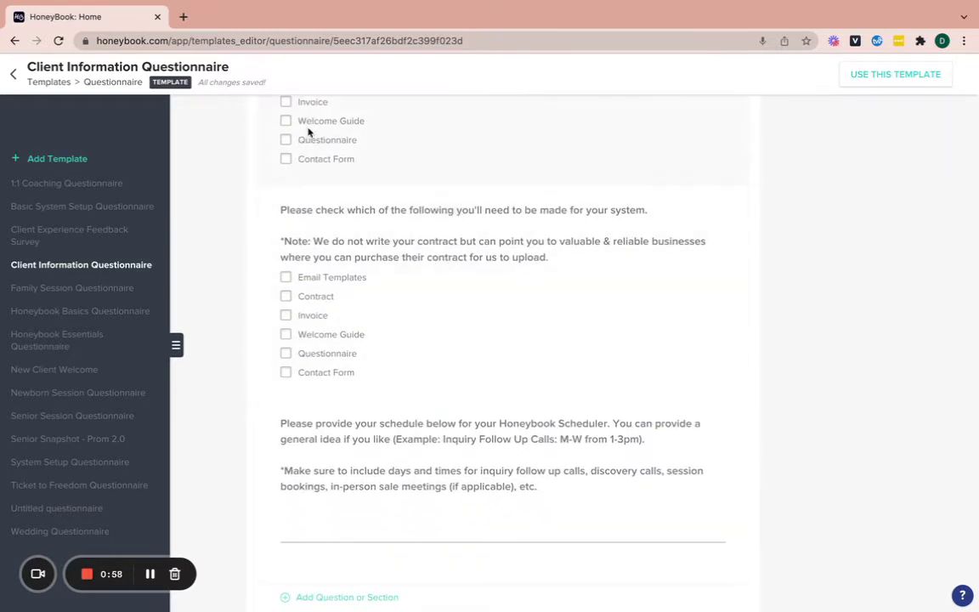
scroll(308, 131, up, 1)
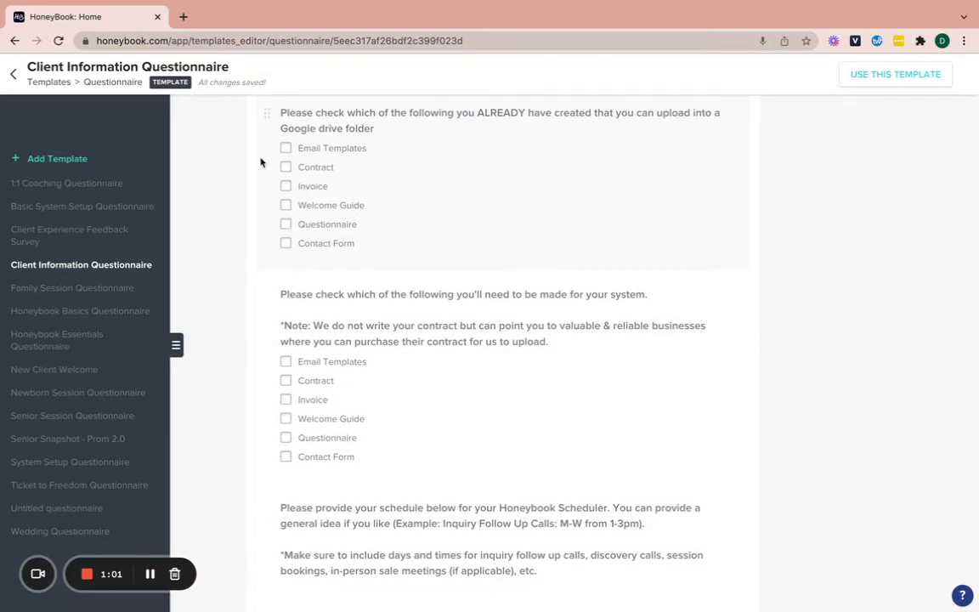
scroll(284, 287, down, 2)
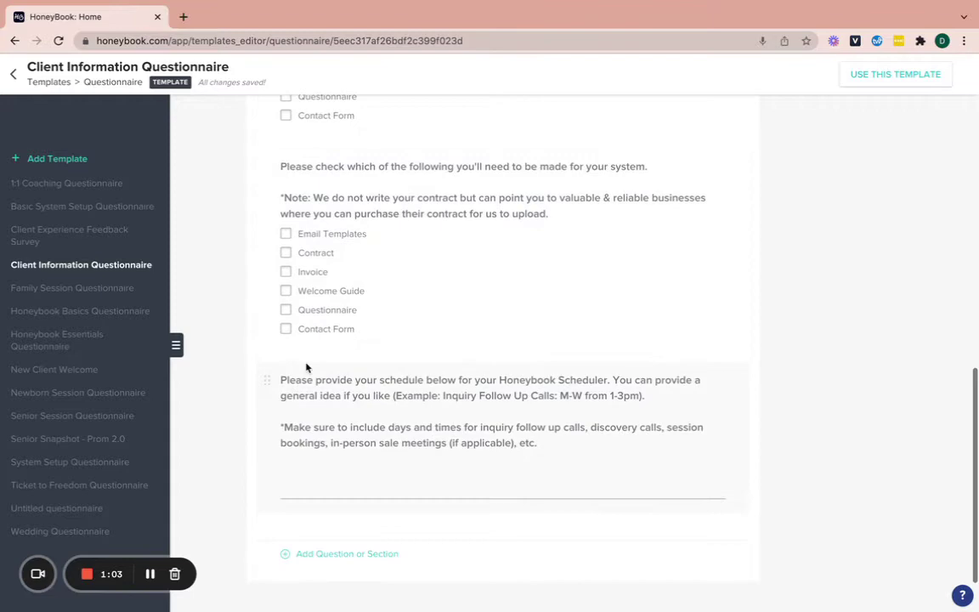
scroll(357, 408, down, 1)
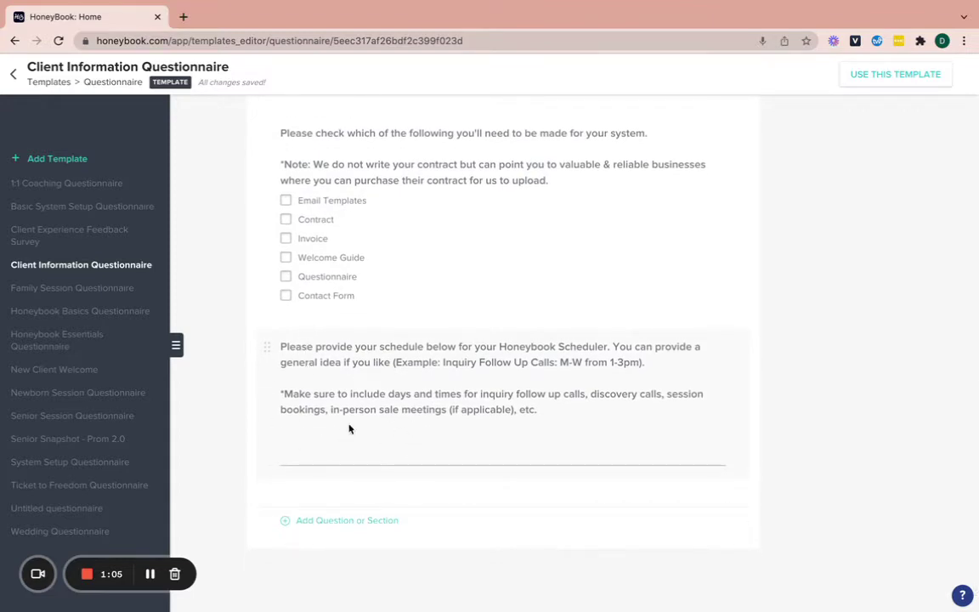
scroll(384, 379, up, 10)
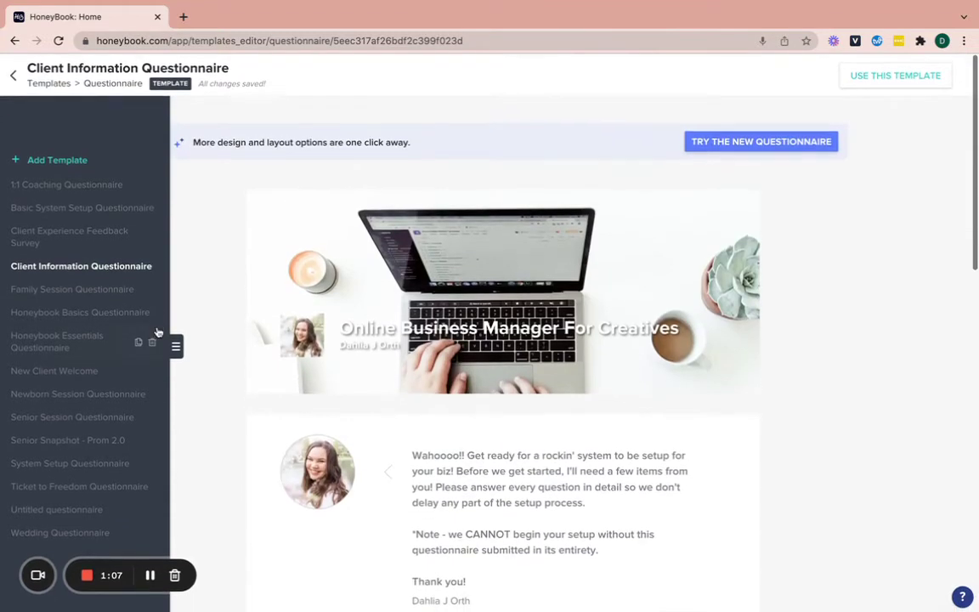
- Review the Client Experience Feedback Survey to its last question and return to Templates
click(59, 235)
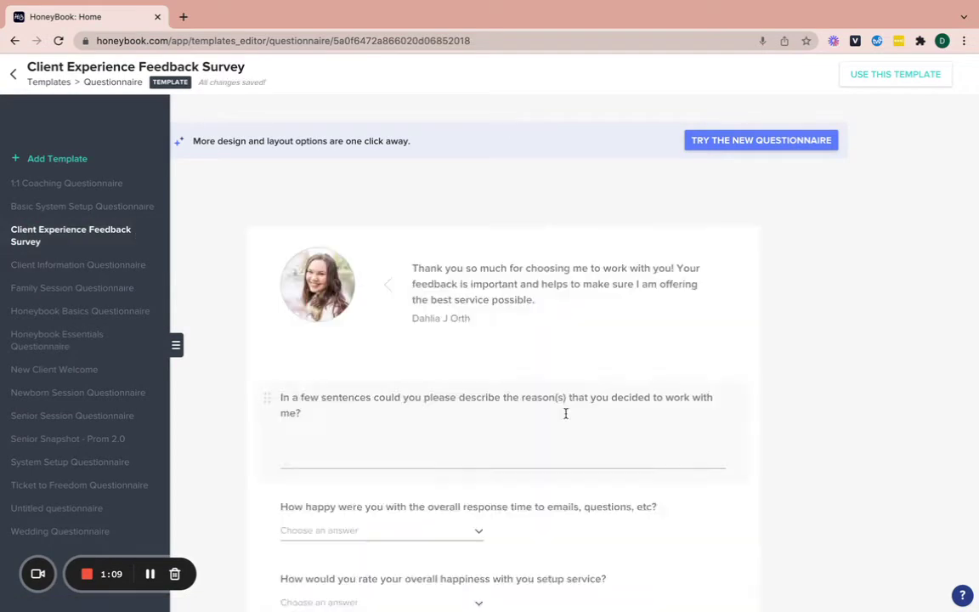
scroll(566, 418, down, 3)
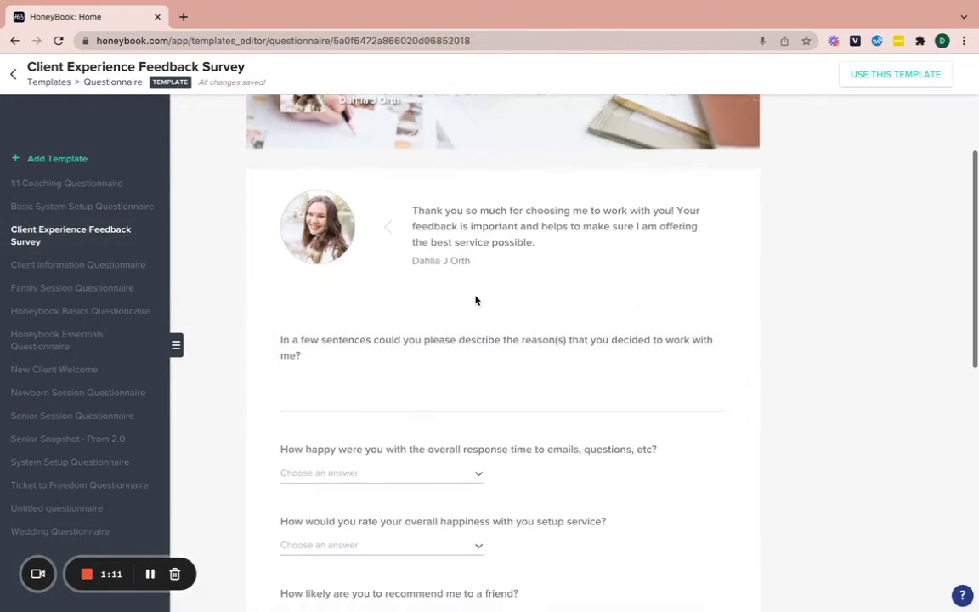
scroll(476, 299, down, 2)
scroll(373, 213, down, 2)
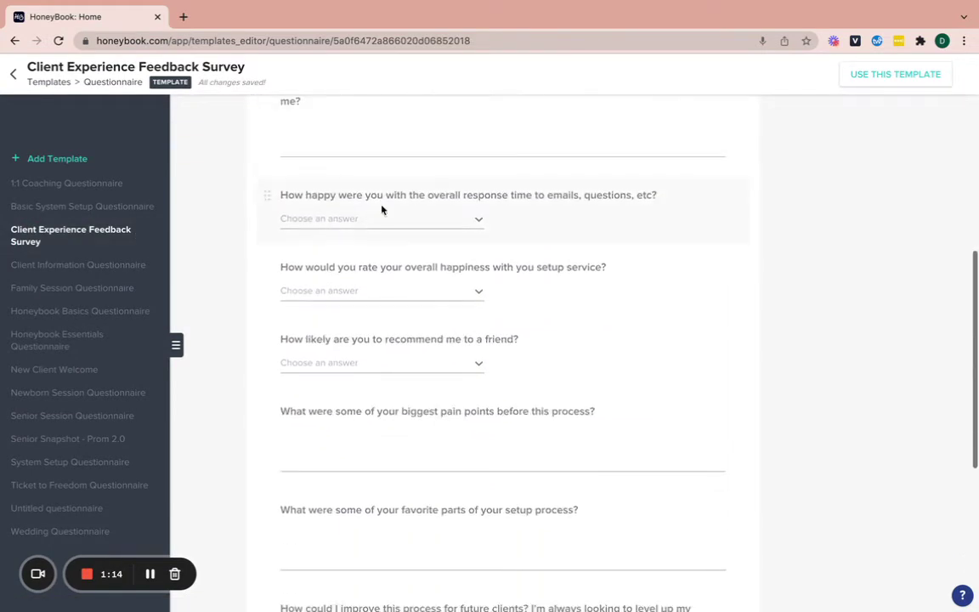
scroll(377, 342, down, 2)
scroll(393, 369, down, 2)
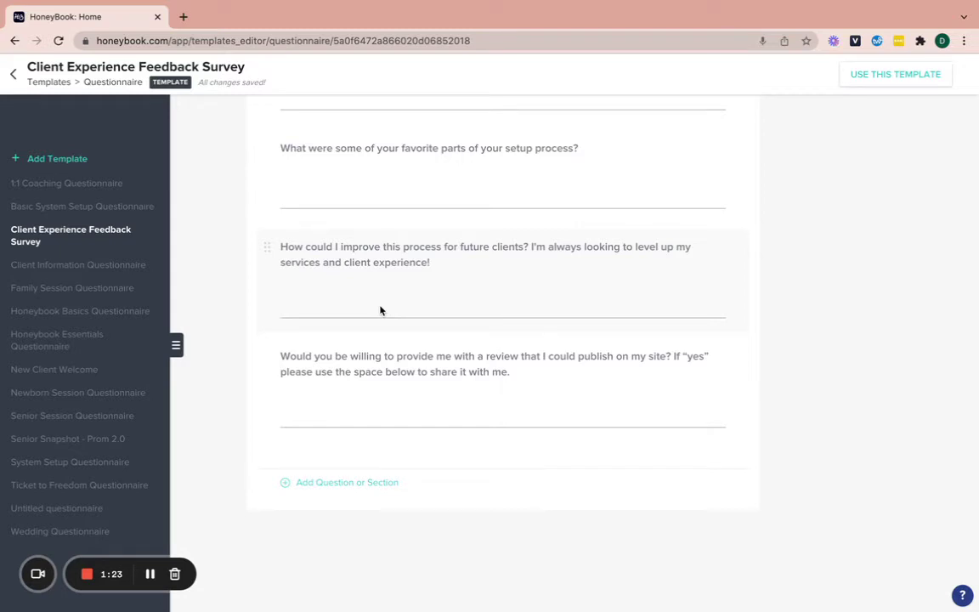
click(13, 74)
- Filter the legacy templates to brochures and scroll through them
click(132, 298)
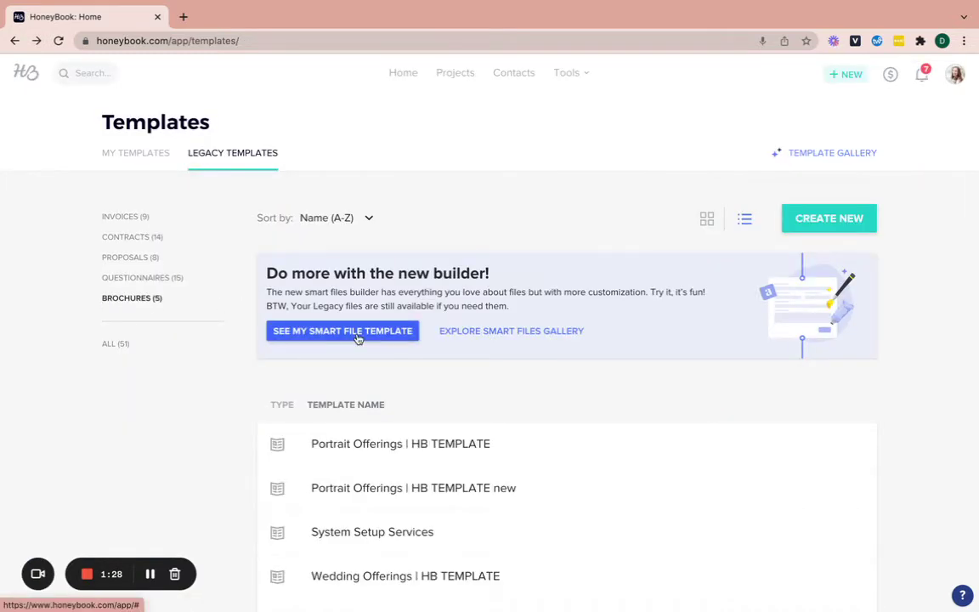
scroll(358, 339, down, 1)
scroll(358, 339, down, 1)
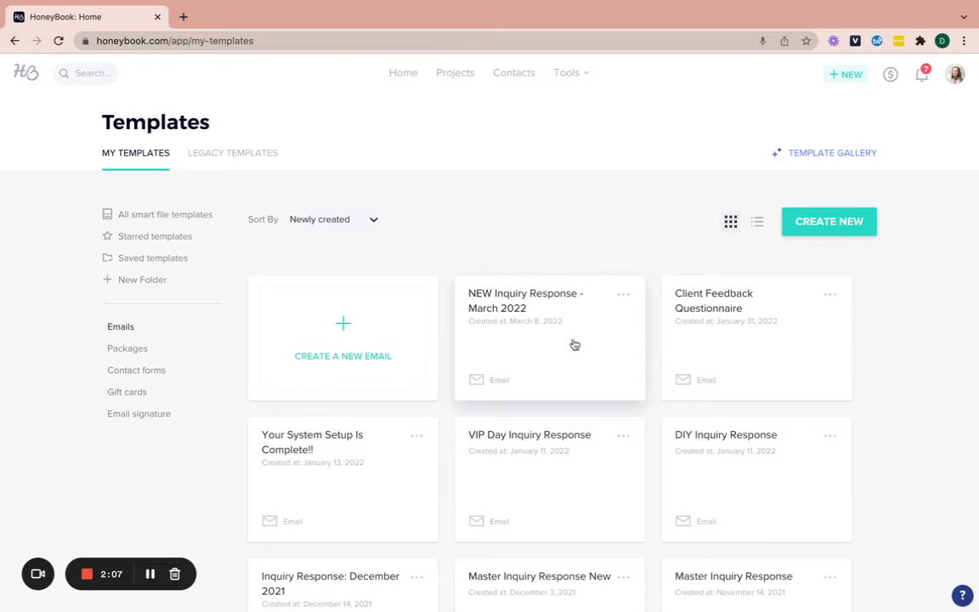
- Find and open the Client Feedback Questionnaire email template
scroll(573, 344, down, 1)
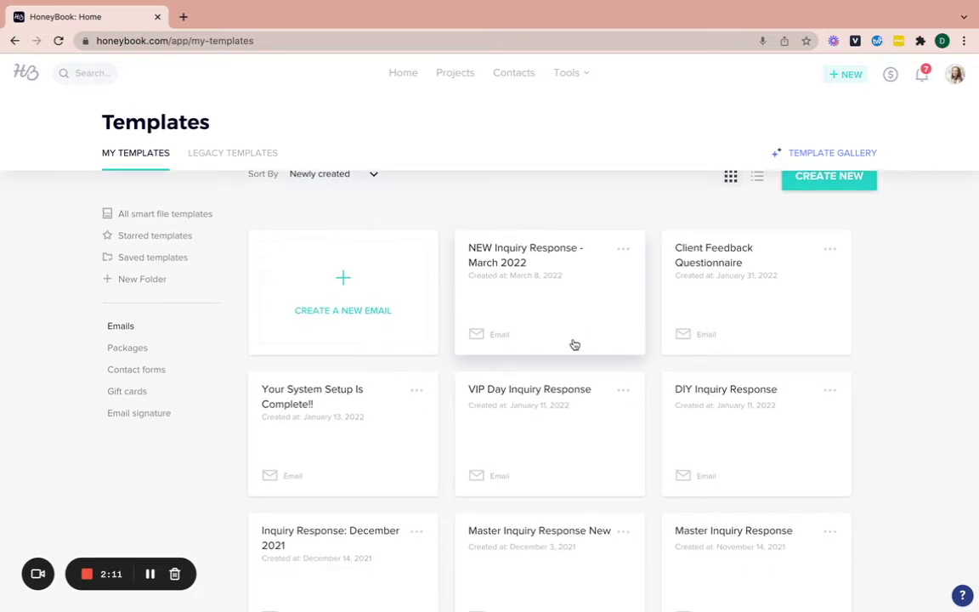
click(728, 264)
scroll(525, 270, up, 2)
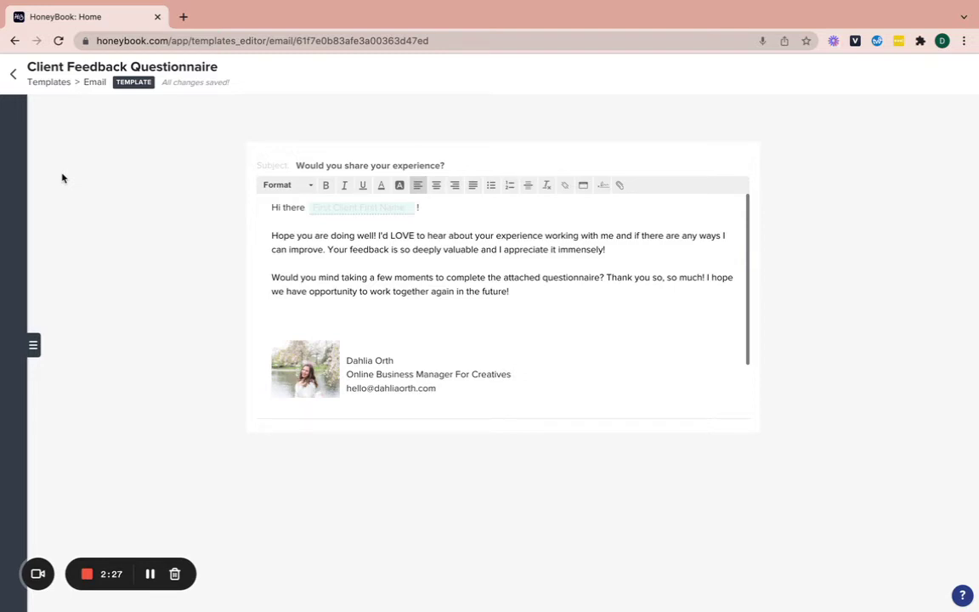
- Go from the email editor to Tools > Automations and open Honeybook Pro Contact
click(13, 74)
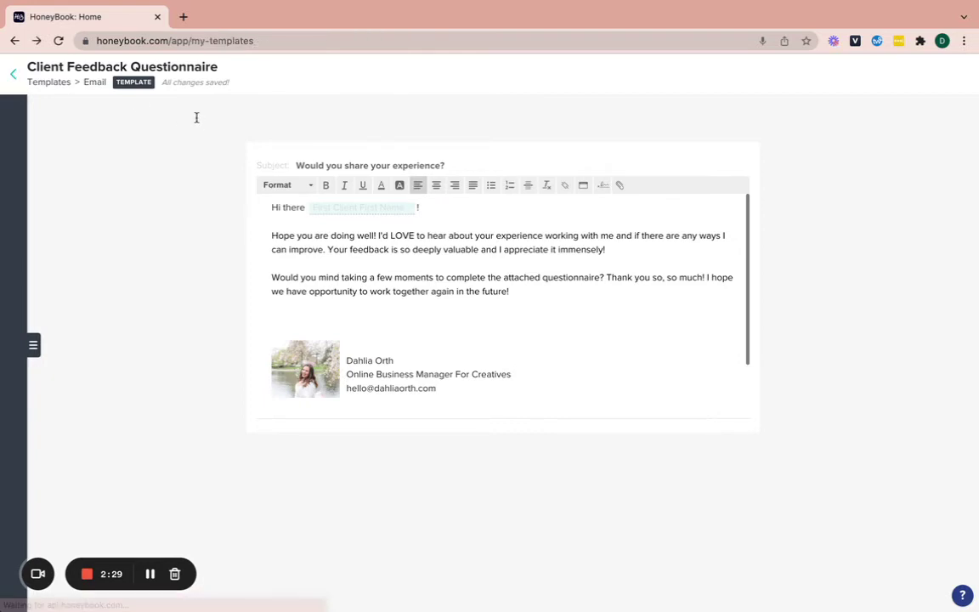
click(573, 75)
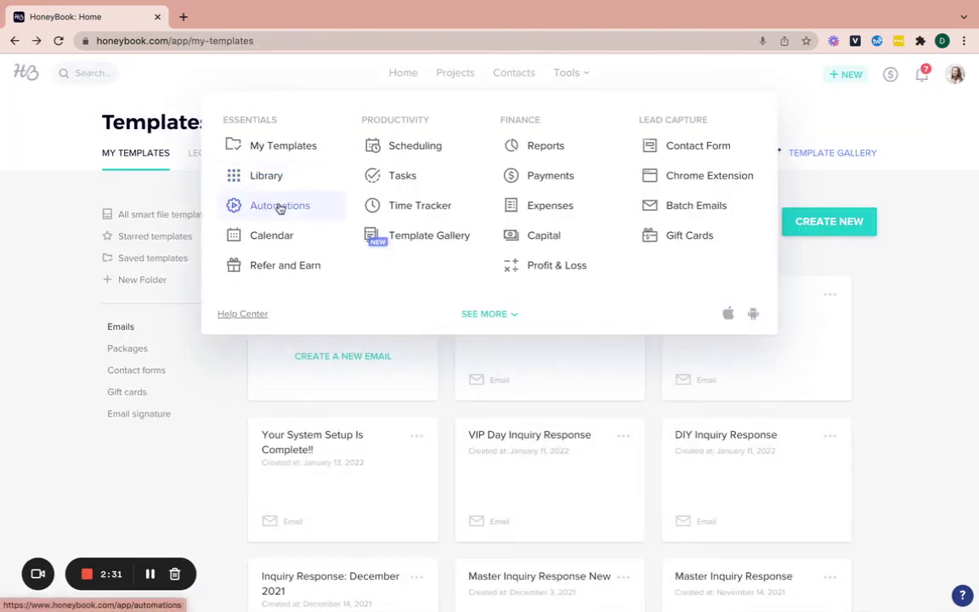
click(281, 206)
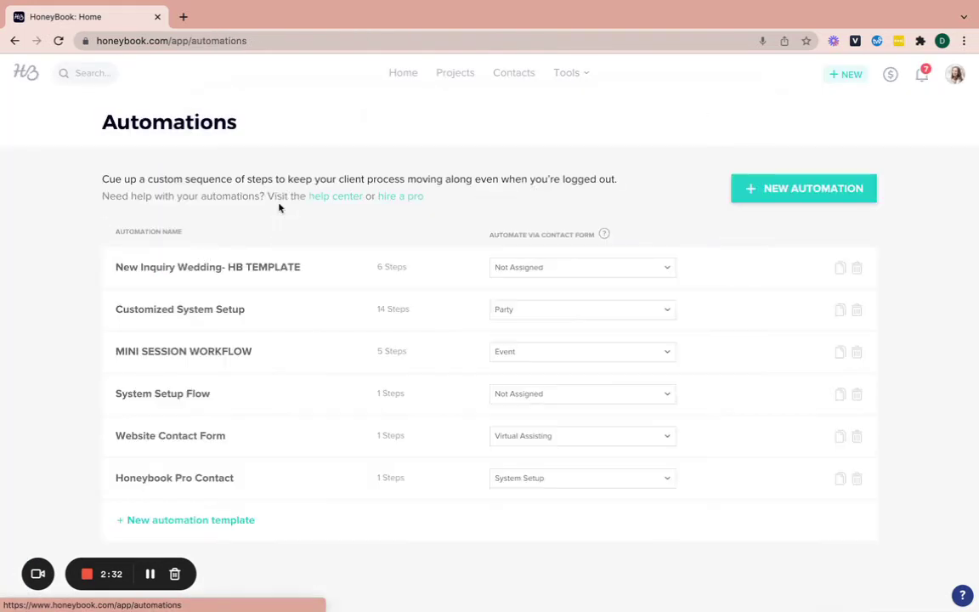
click(182, 477)
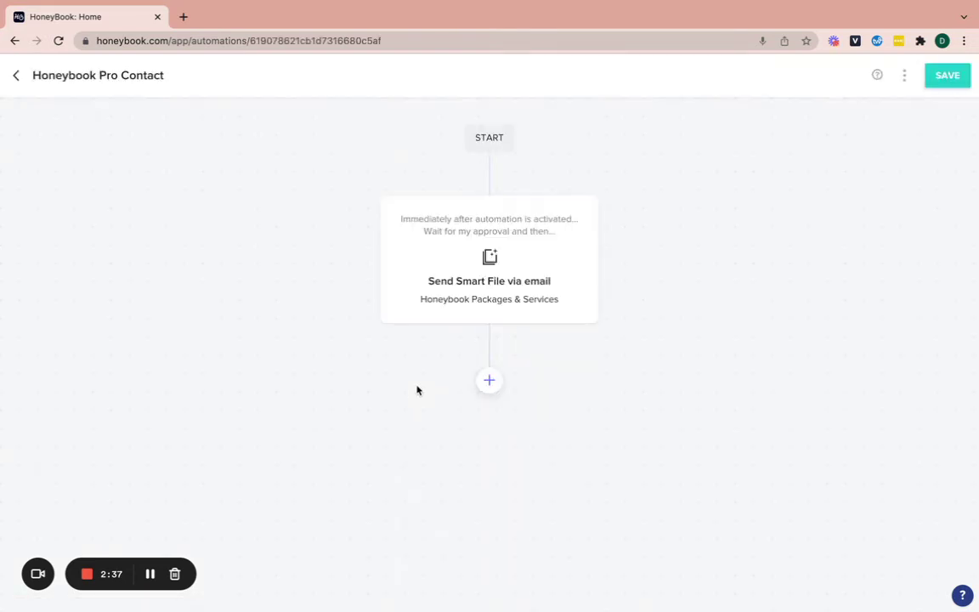
- Add a second step emailing the Client Experience Feedback Survey questionnaire
click(489, 381)
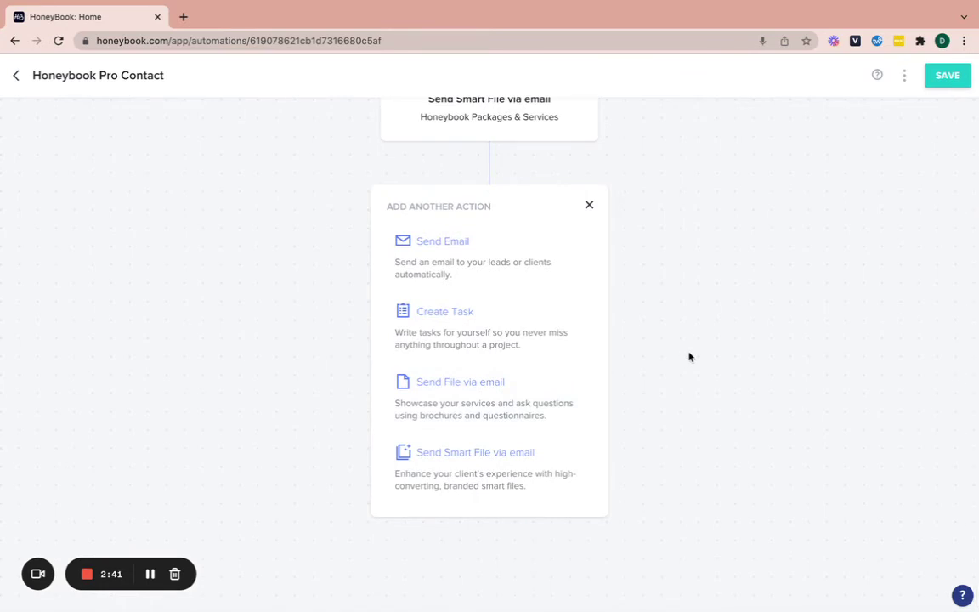
click(466, 418)
click(458, 476)
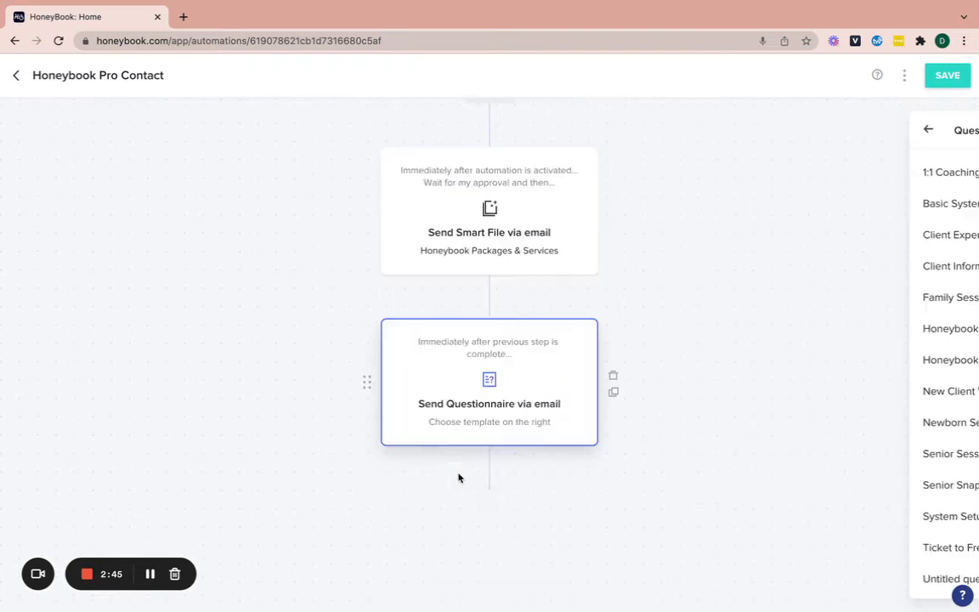
click(859, 241)
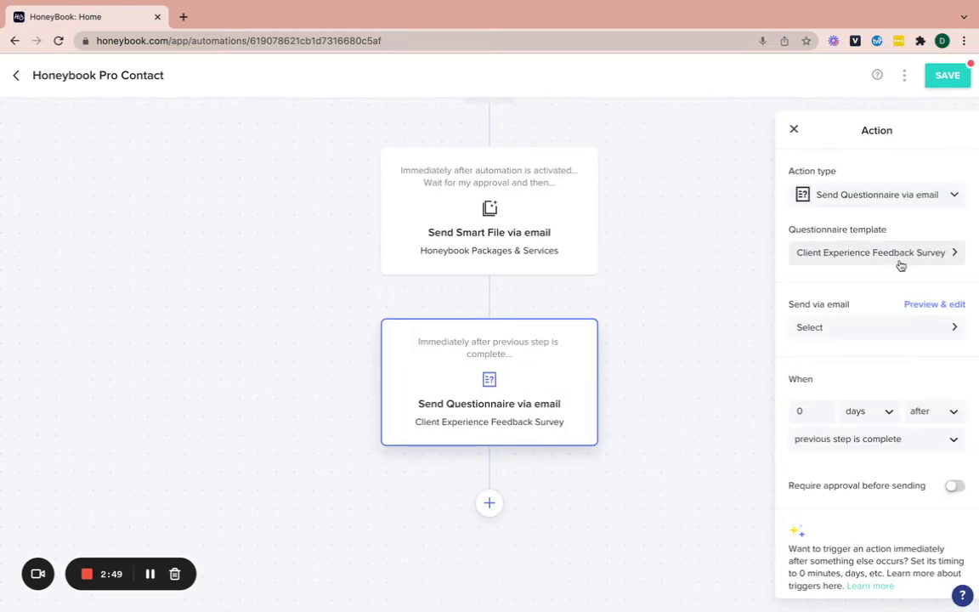
click(875, 327)
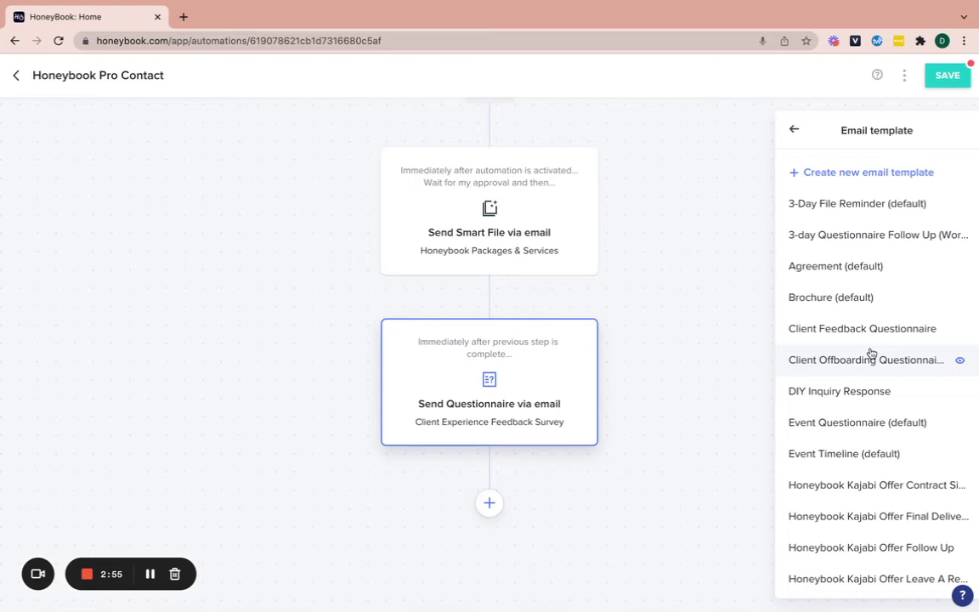
- Use the Client Feedback Questionnaire email and send it 14 days after the project date
click(871, 330)
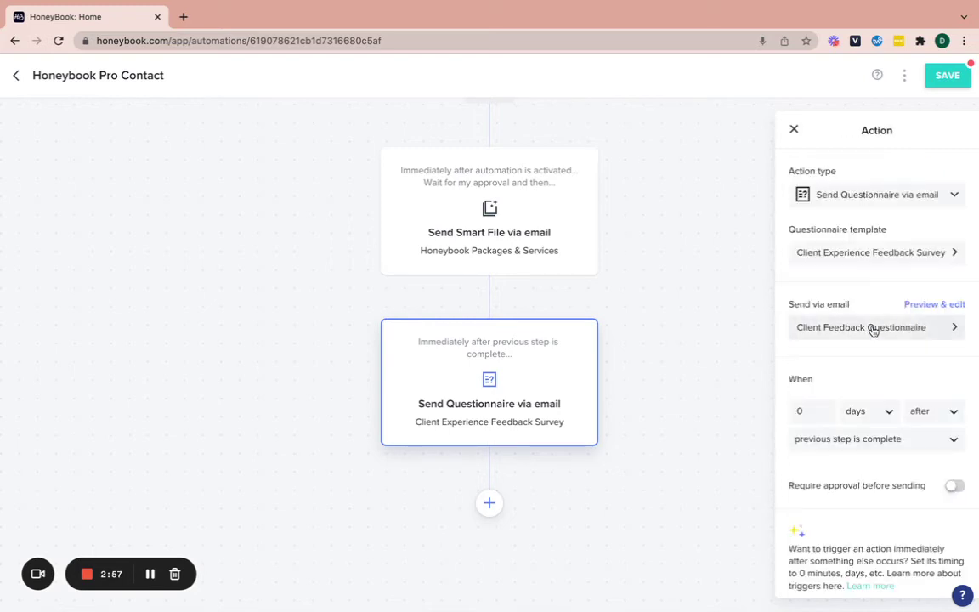
click(811, 411)
text(14)
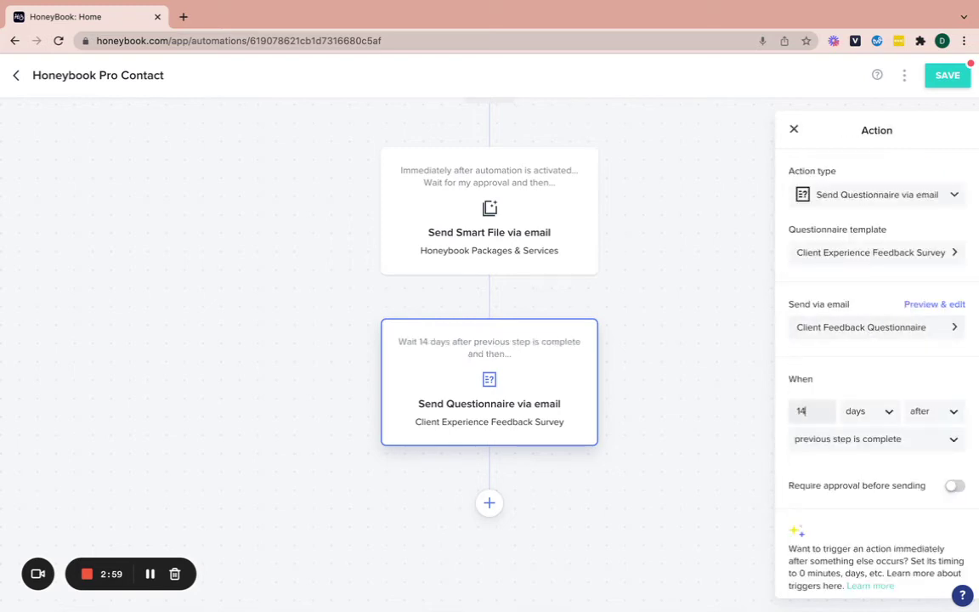
click(907, 438)
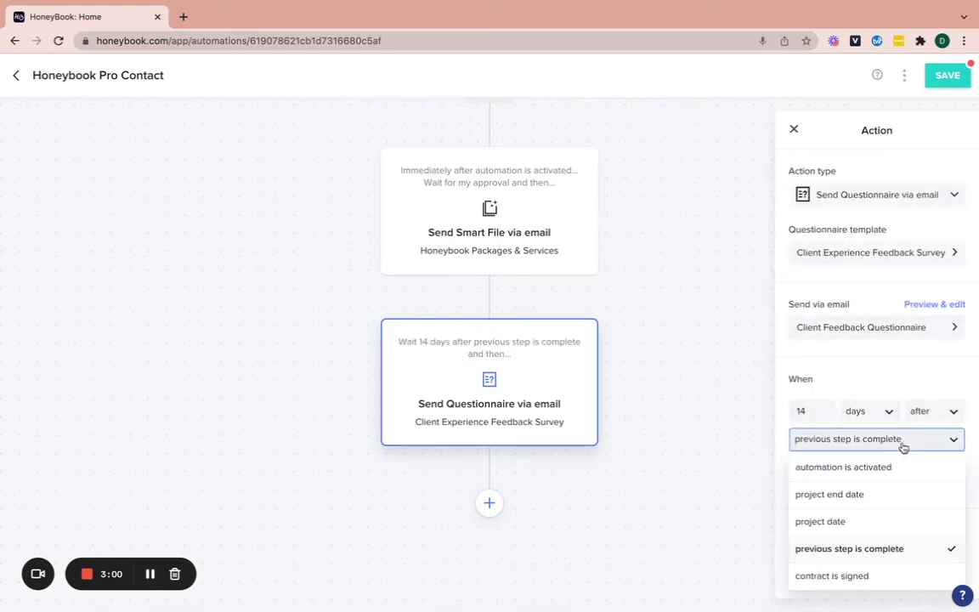
click(884, 522)
click(883, 376)
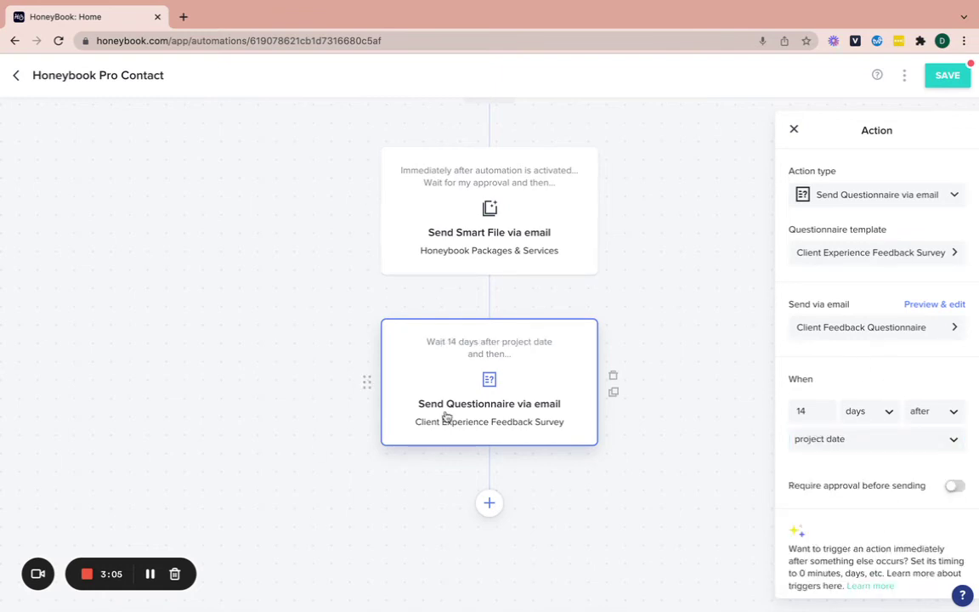
mouse_move(488, 391)
scroll(880, 336, down, 1)
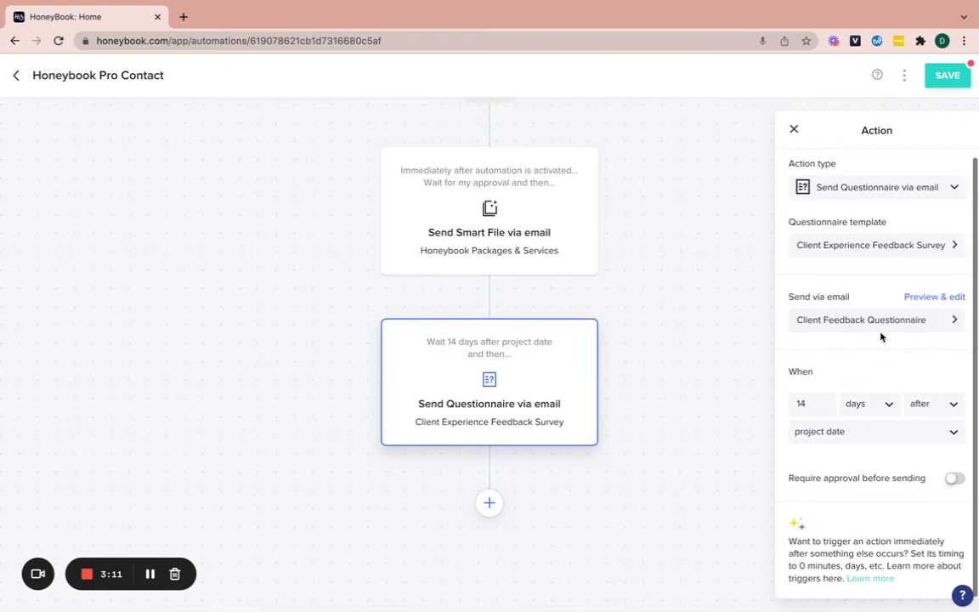